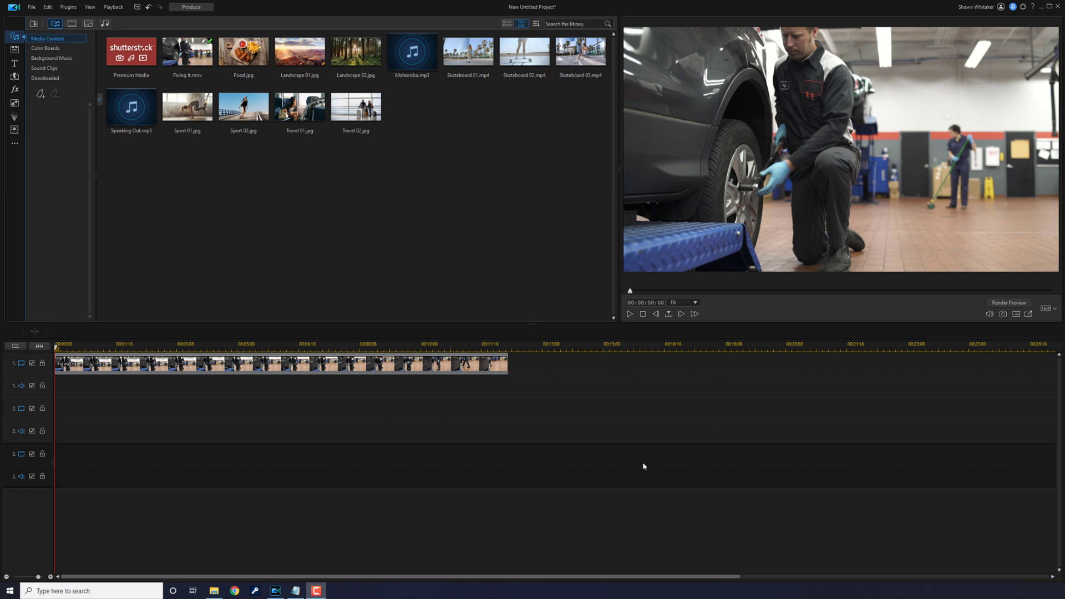
Preview the garage clip, scrub to about 00:00:06:05, and split it there with Ctrl+T
click(631, 315)
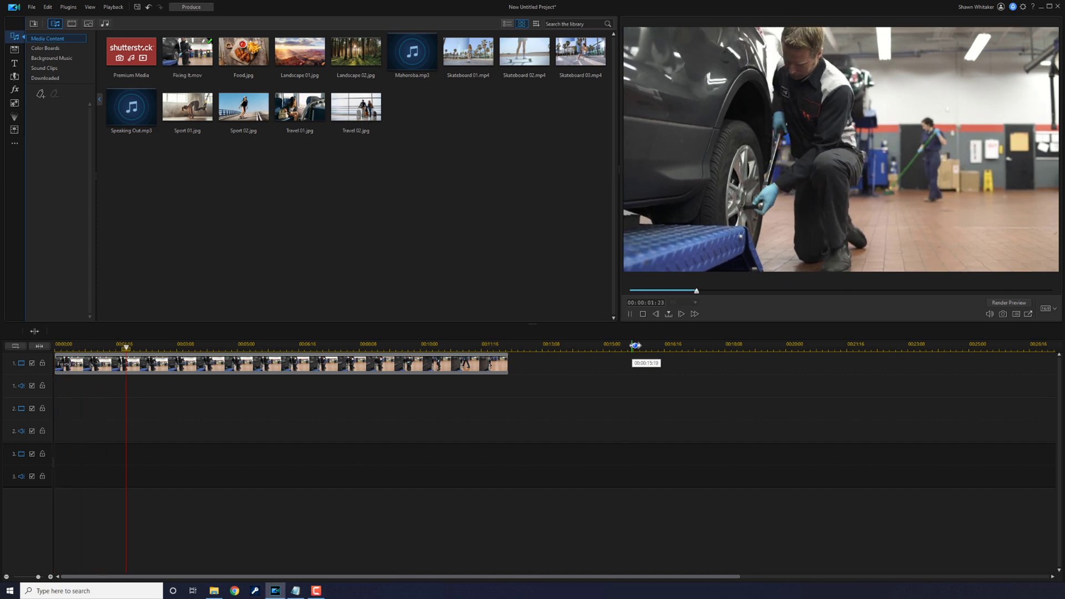
click(631, 315)
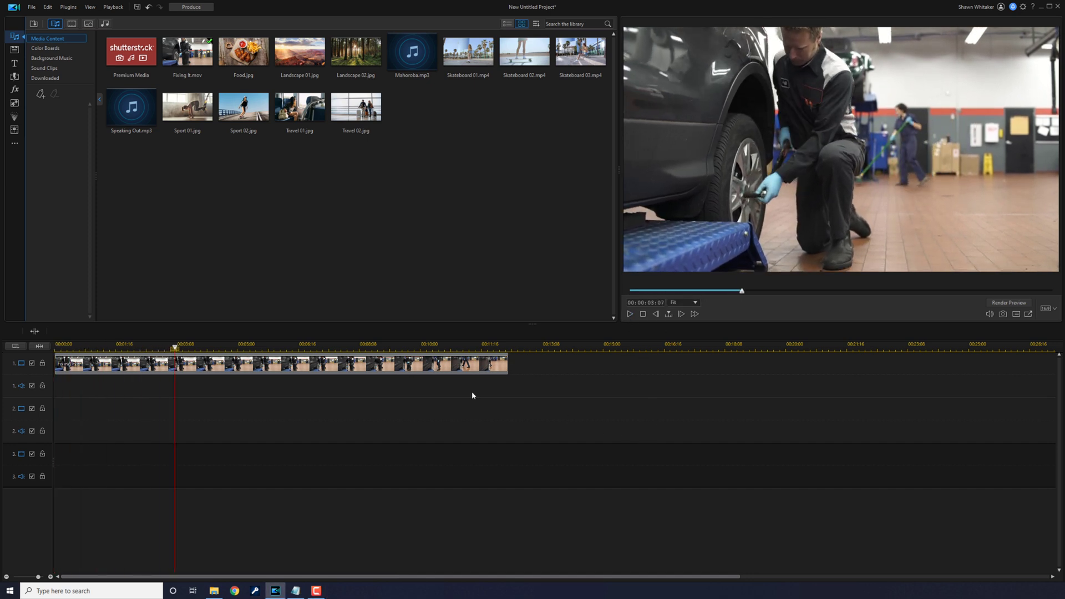
drag(174, 347, 7, 367)
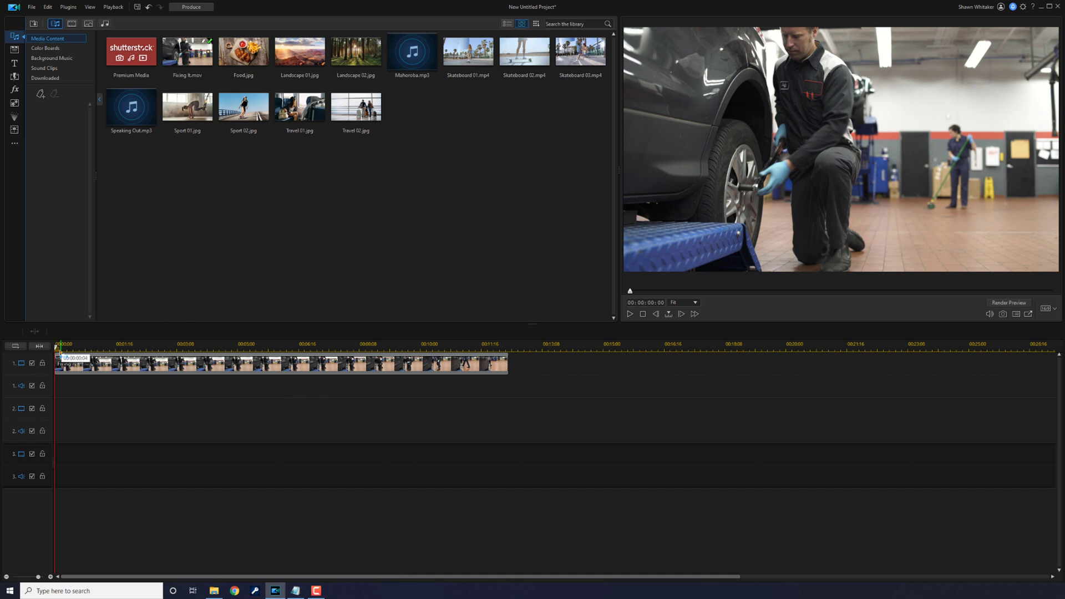
drag(55, 348, 285, 365)
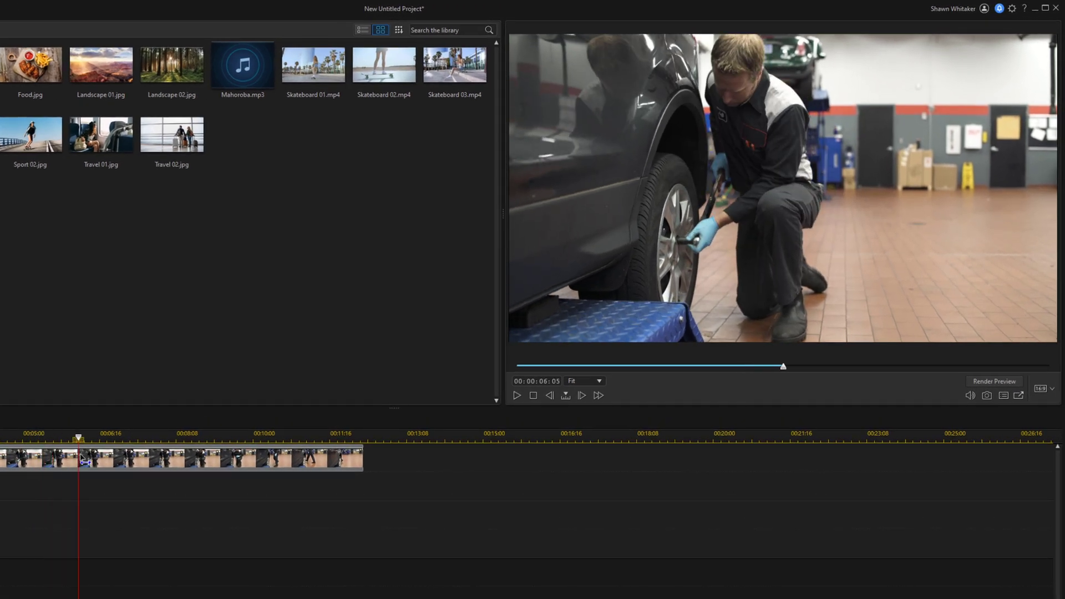
key(ctrl+t)
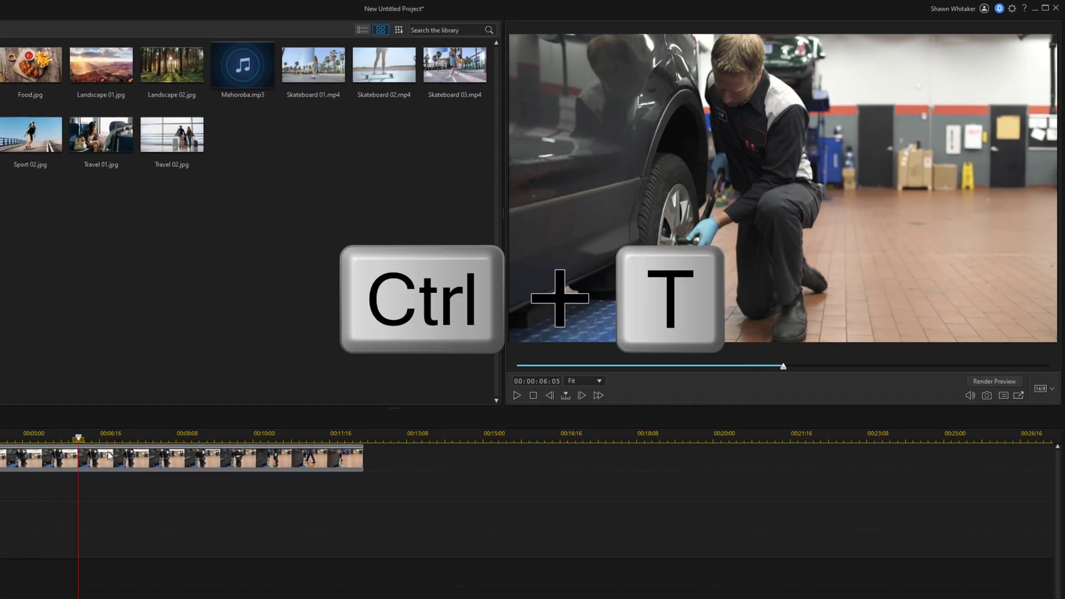
click(581, 395)
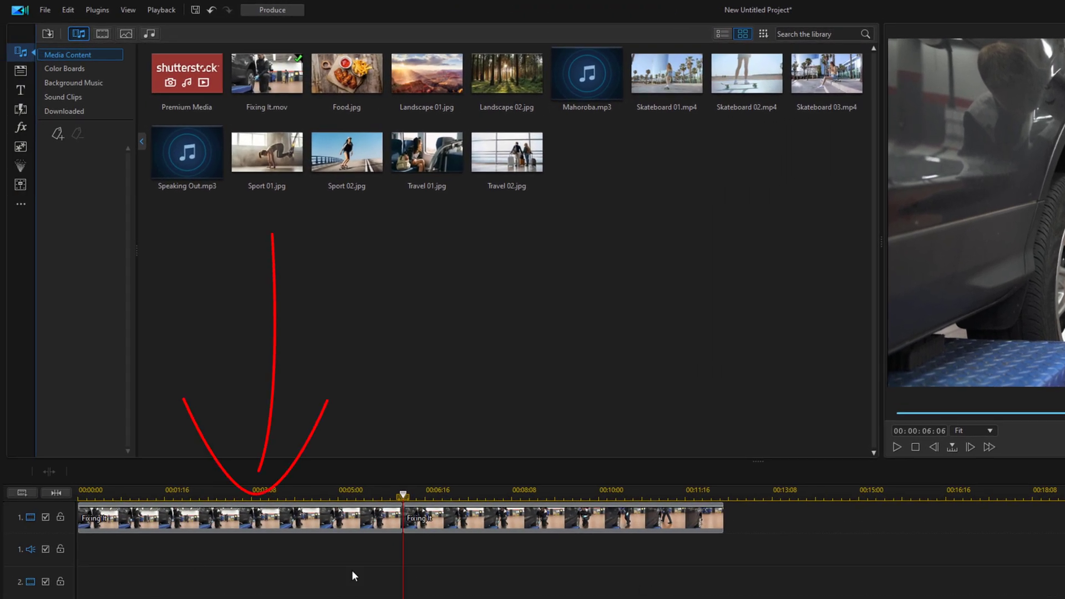
Drag BCC Misalignment from 3rd Party > BorisFX Stylize onto the first Fixing It clip
click(208, 517)
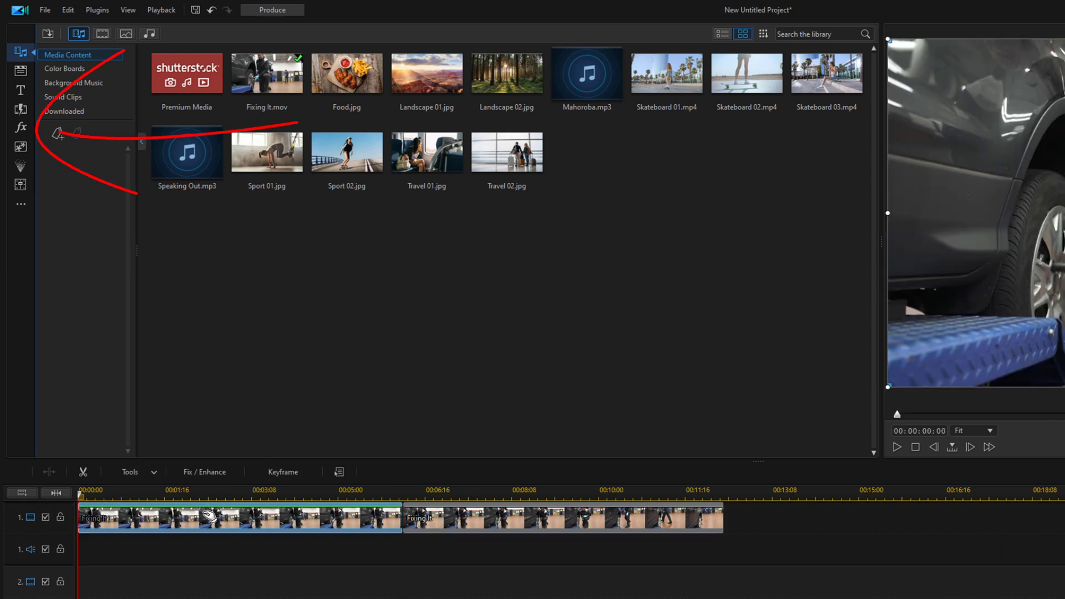
click(23, 132)
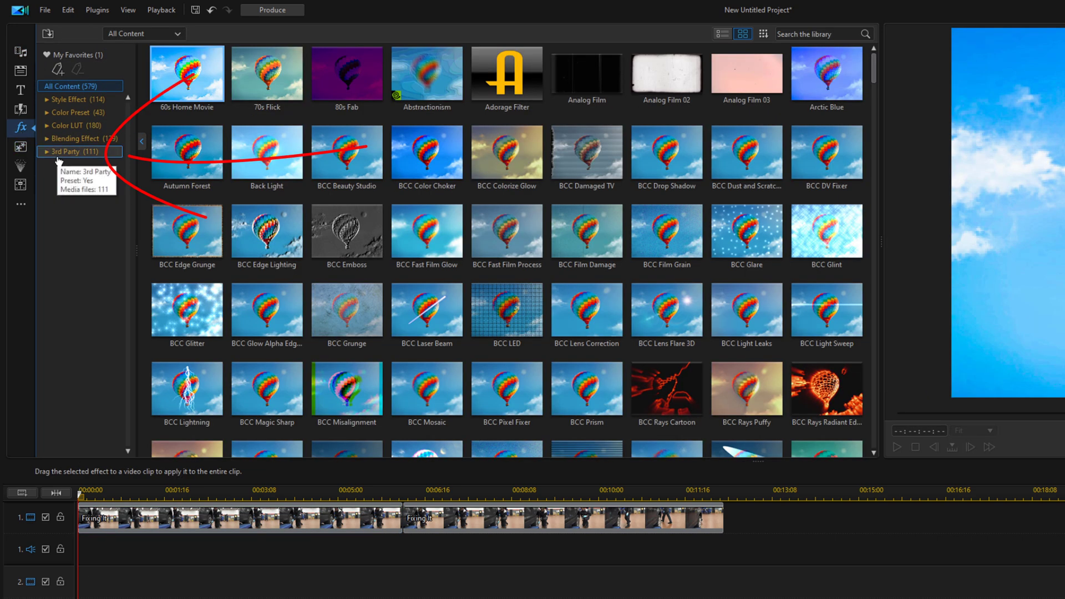
click(58, 157)
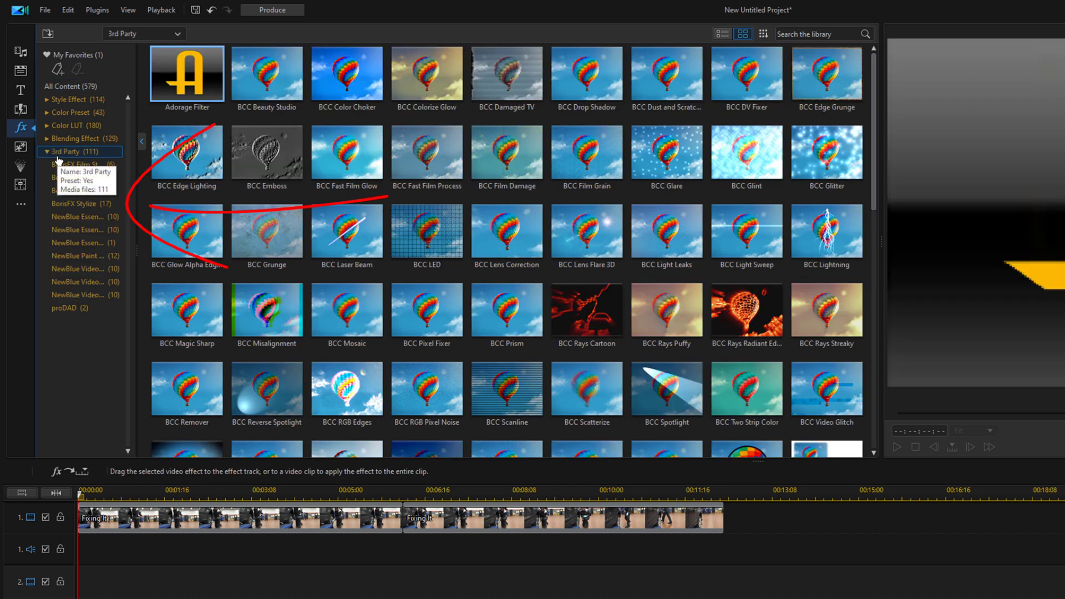
click(76, 205)
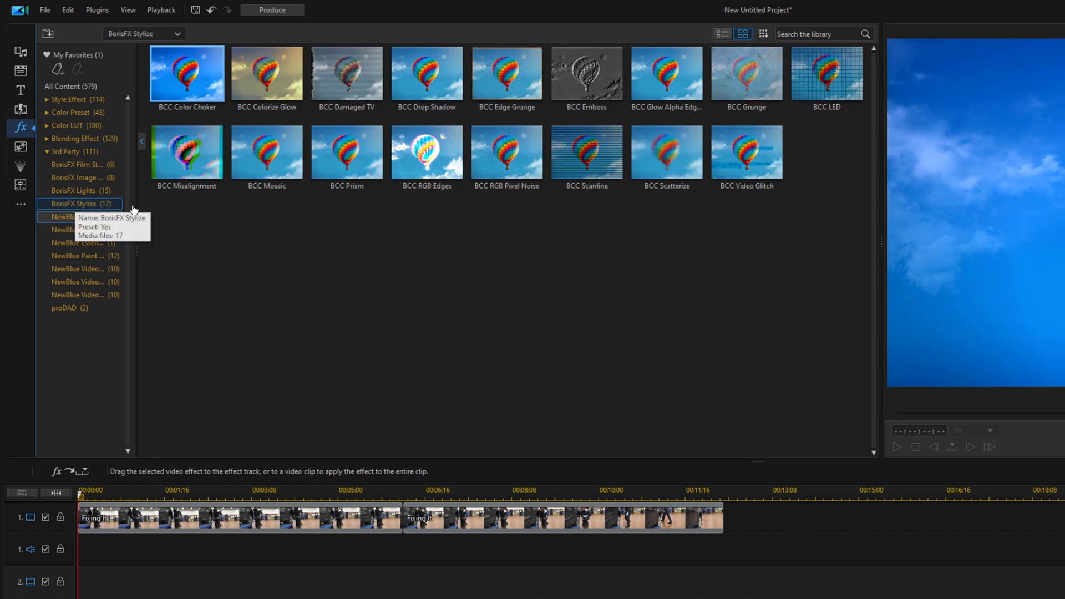
click(186, 150)
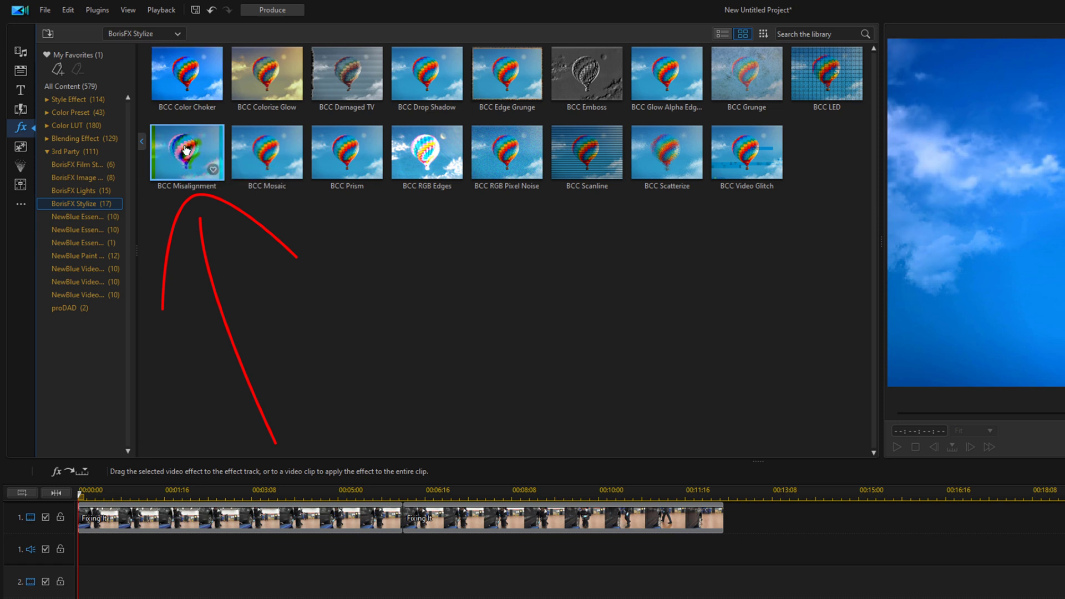
drag(186, 149, 181, 509)
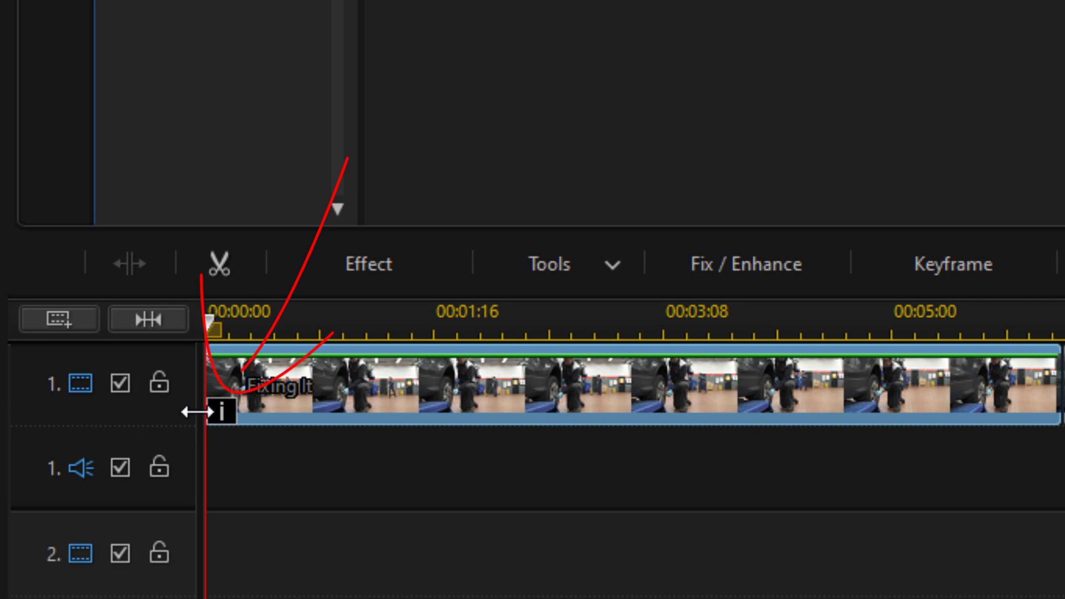
Open the first clip's BCC Misalignment Effect Settings, showing Red, Green and Blue Intensity at 18
mouse_move(222, 414)
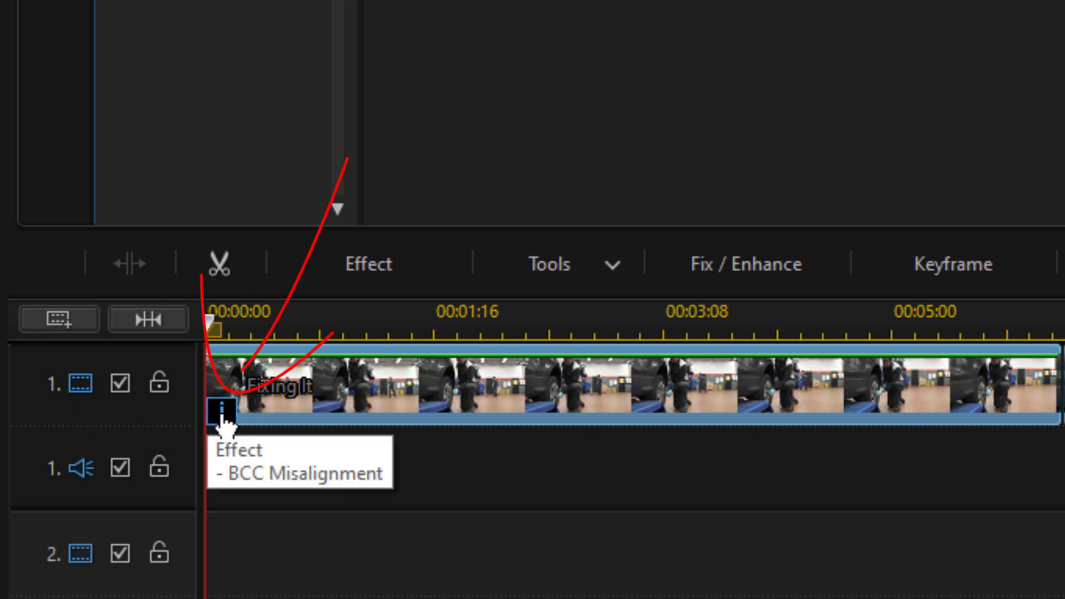
click(221, 414)
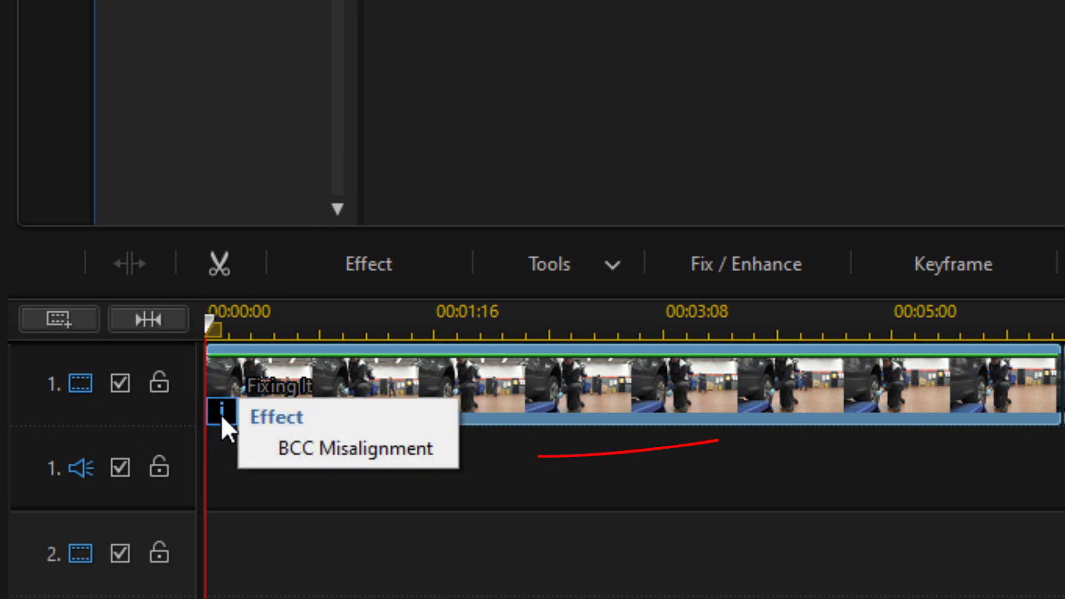
click(384, 451)
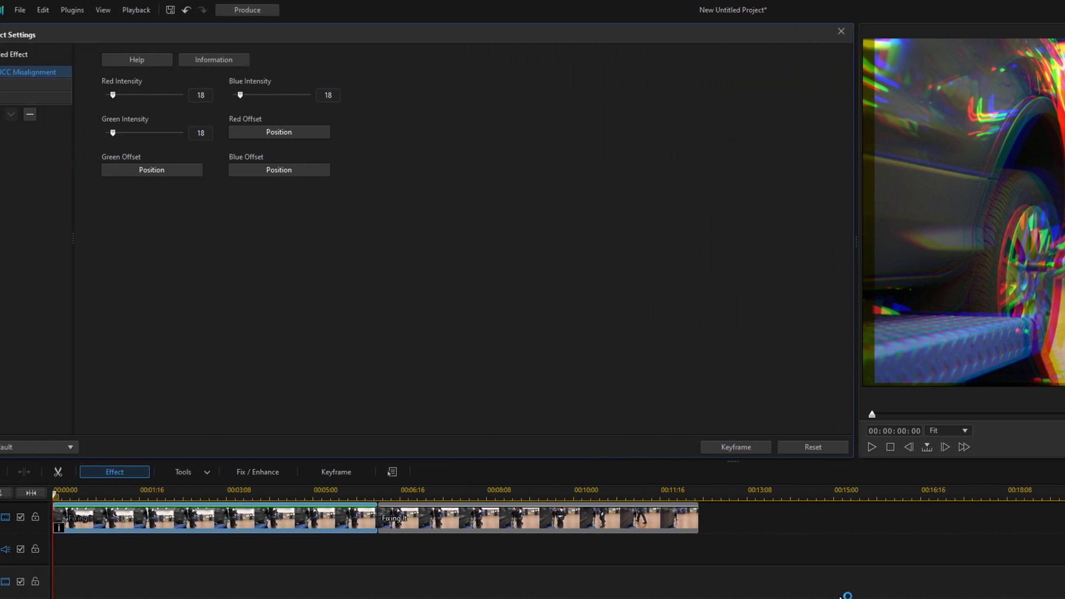
Step the playhead back frame by frame to 00:00:06:00 and split the first clip there
key(End)
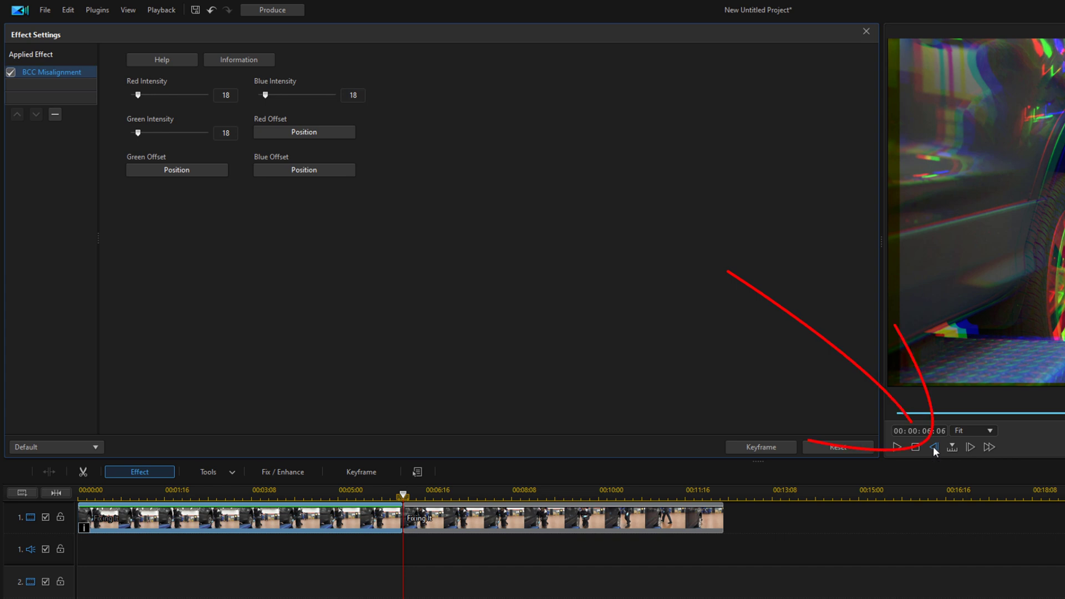
click(933, 446)
click(933, 446)
click(933, 446)
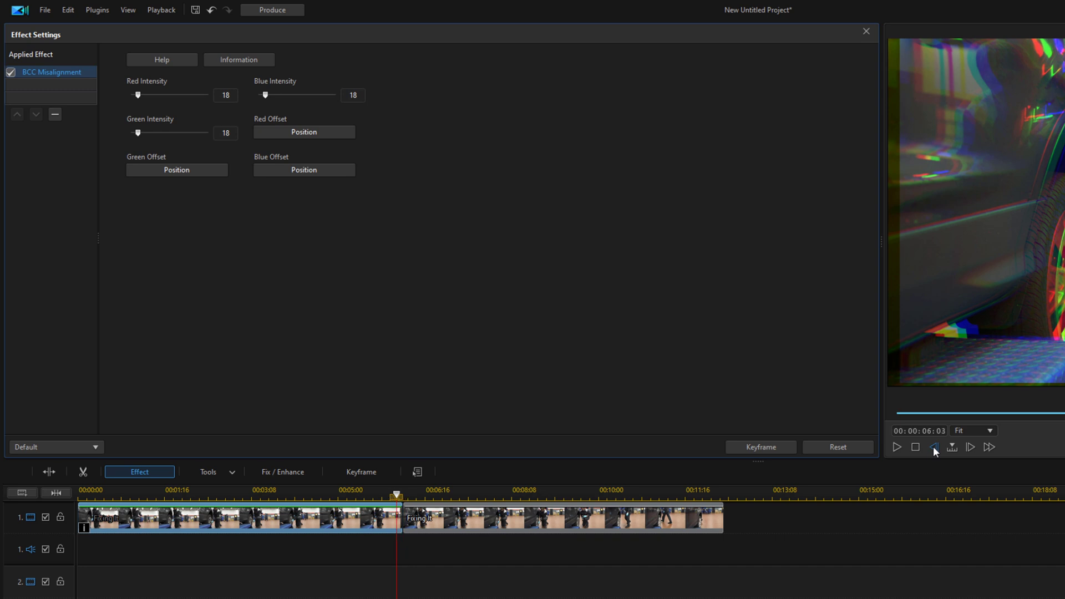
click(934, 446)
click(934, 446)
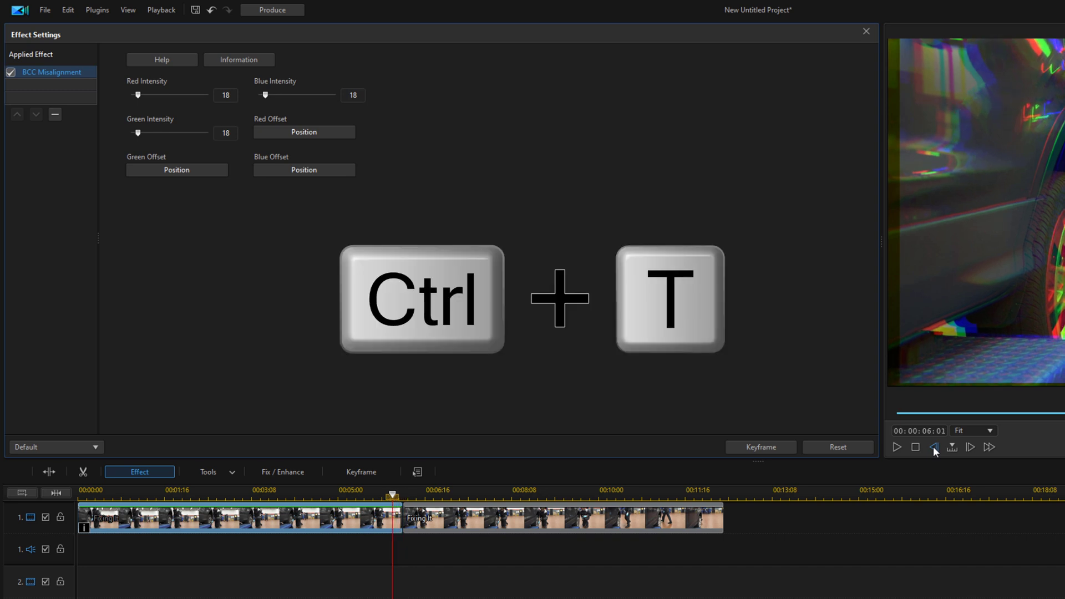
click(934, 446)
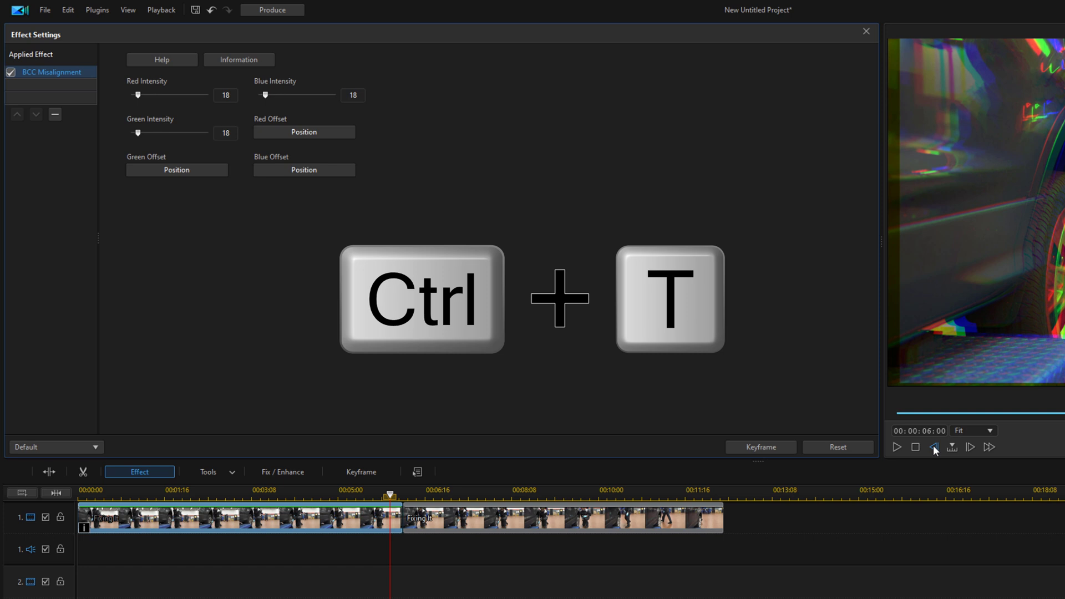
key(ctrl+t)
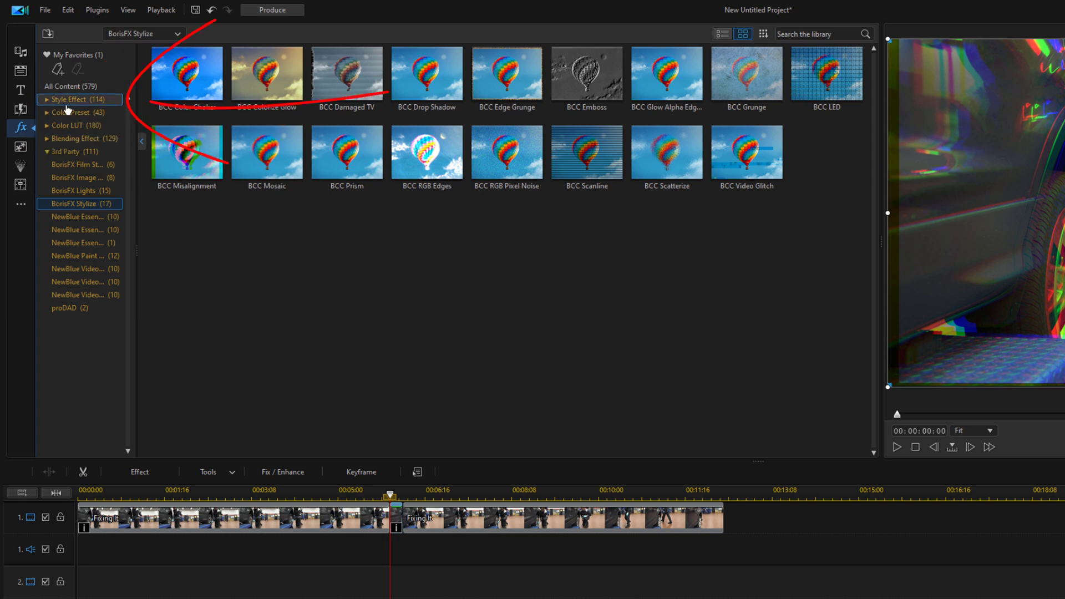
Drag the Quake effect from the Visual style effects onto the short middle clip section
click(47, 104)
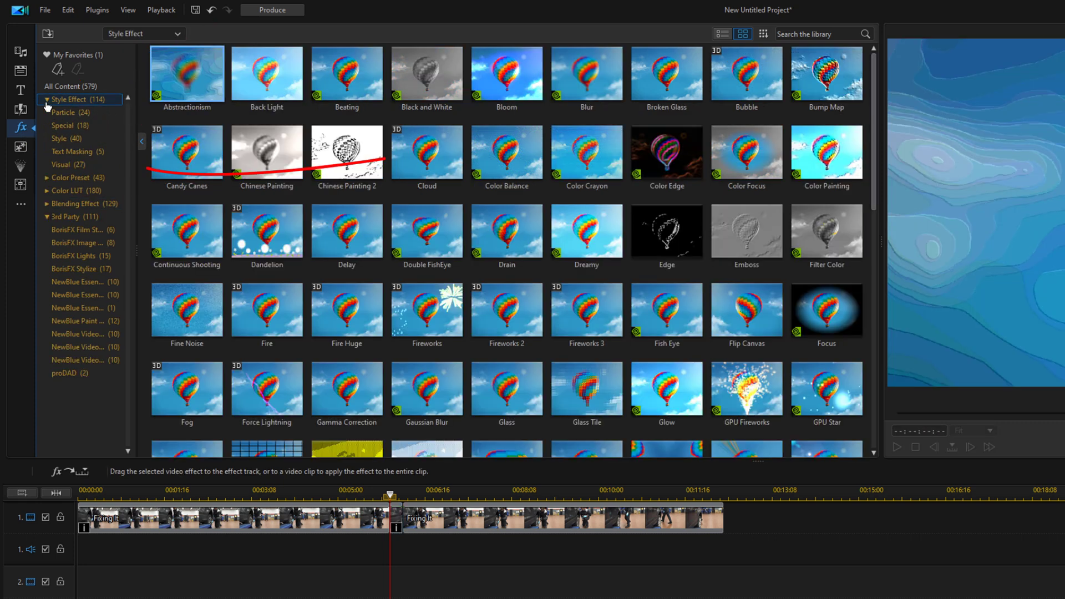
click(47, 103)
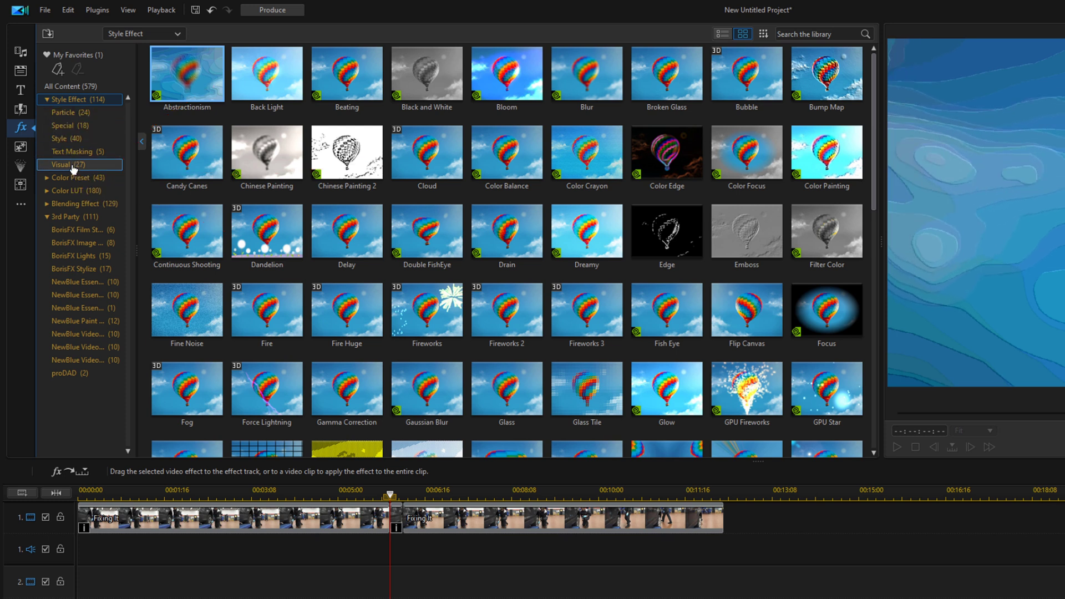
click(74, 165)
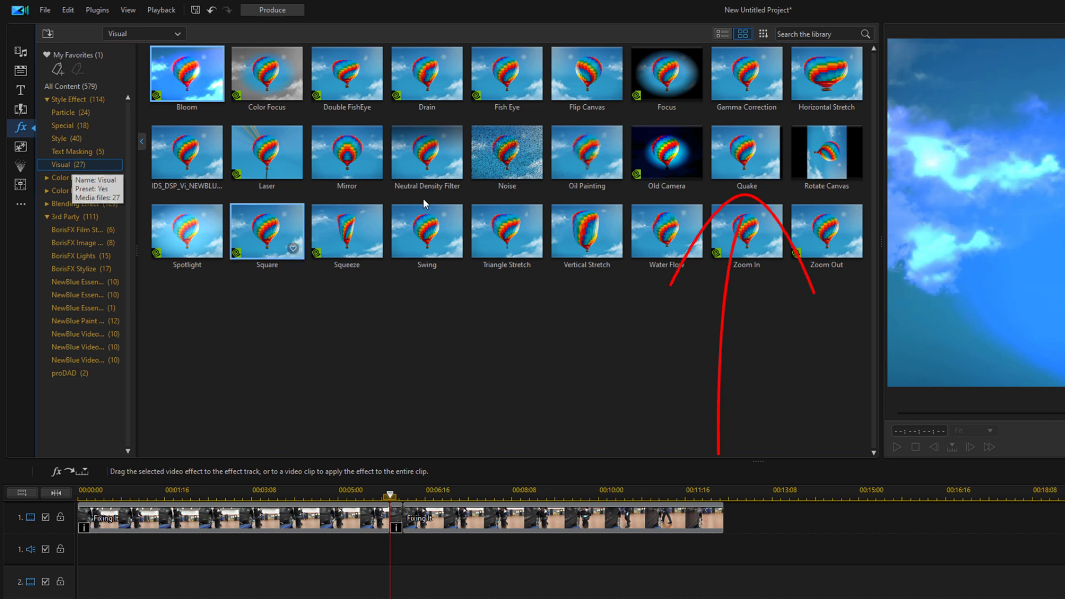
click(745, 151)
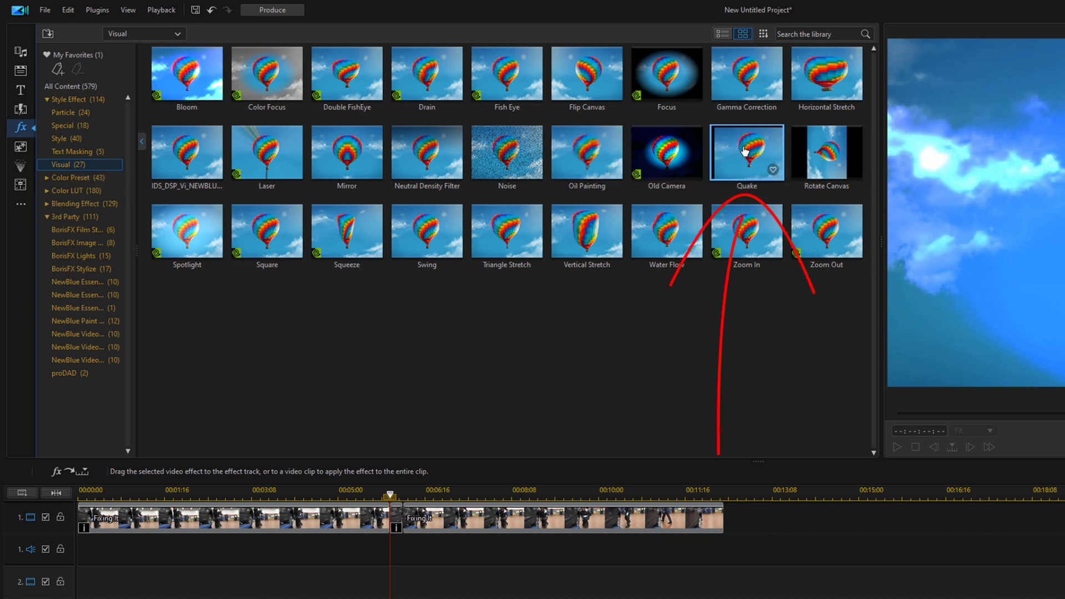
mouse_move(745, 151)
mouse_down()
mouse_move(416, 447)
mouse_move(395, 508)
mouse_up()
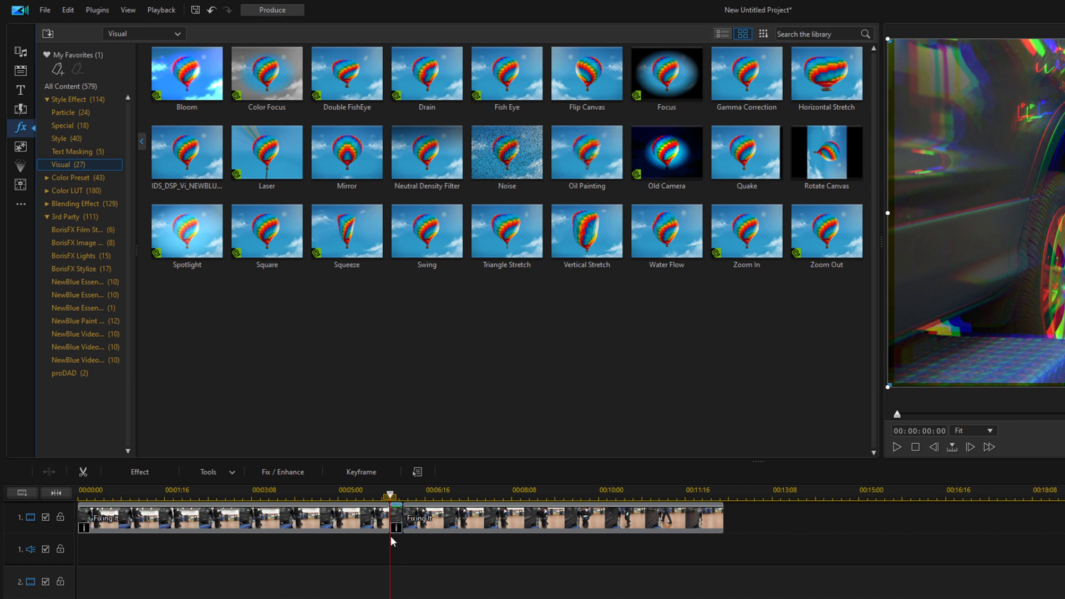
mouse_move(397, 529)
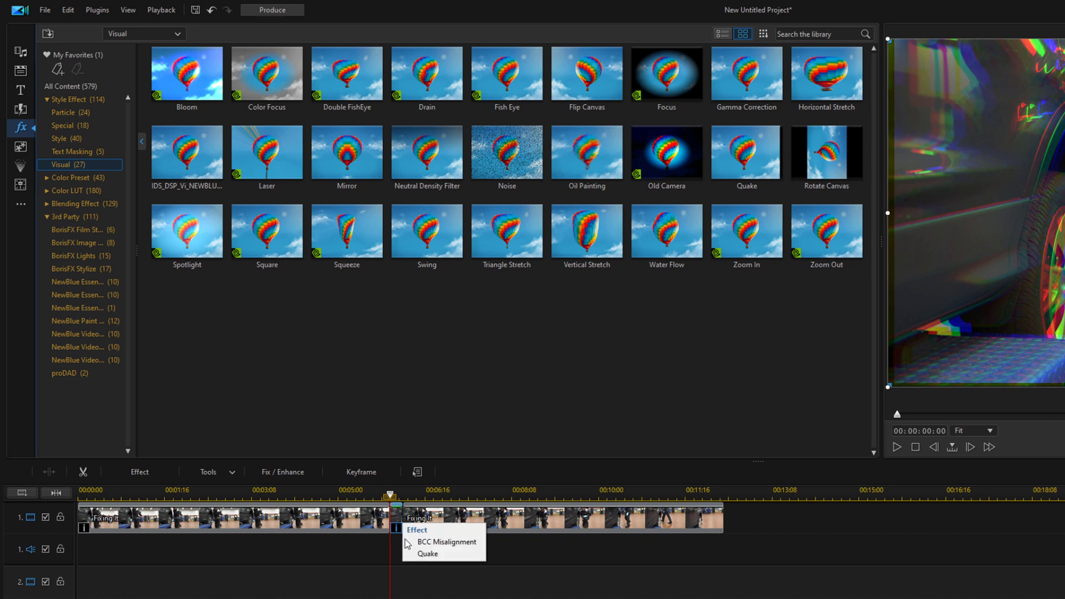
click(438, 555)
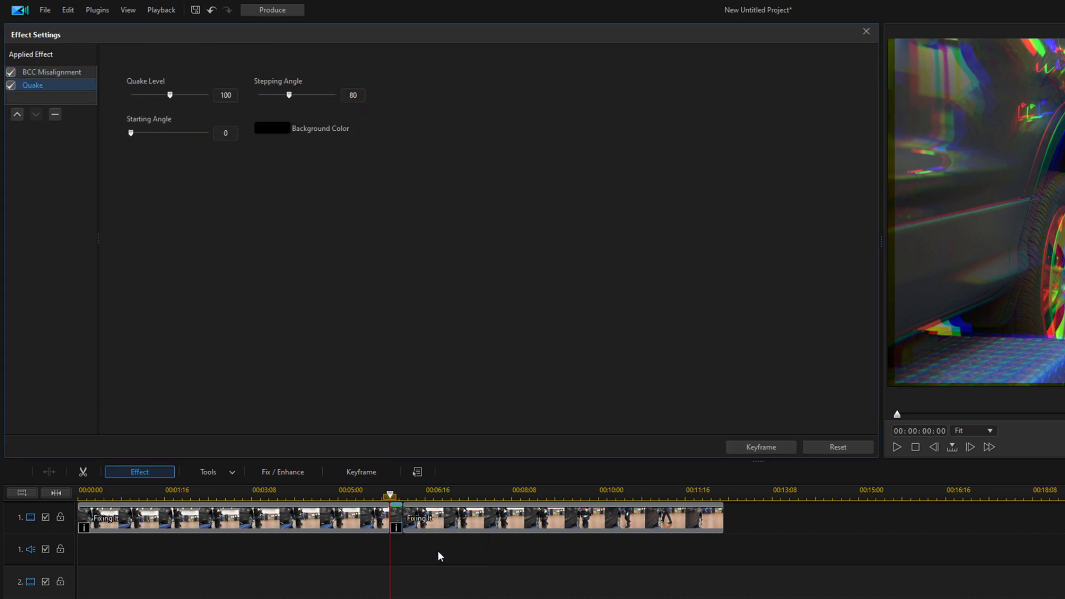
click(868, 34)
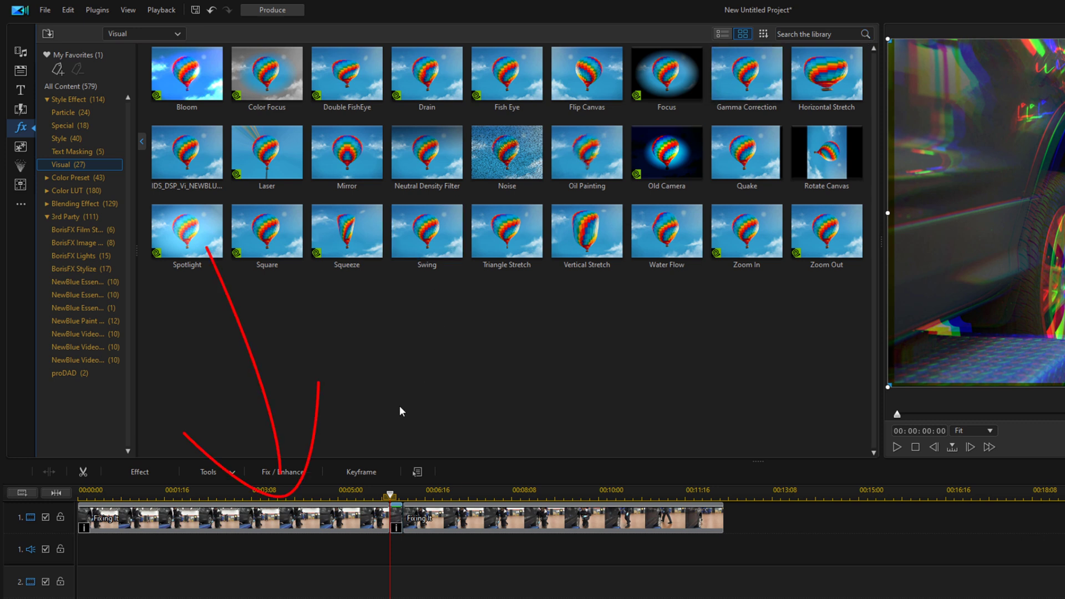
Open the first Fixing It clip section in PiP Designer's Advanced mode
click(287, 523)
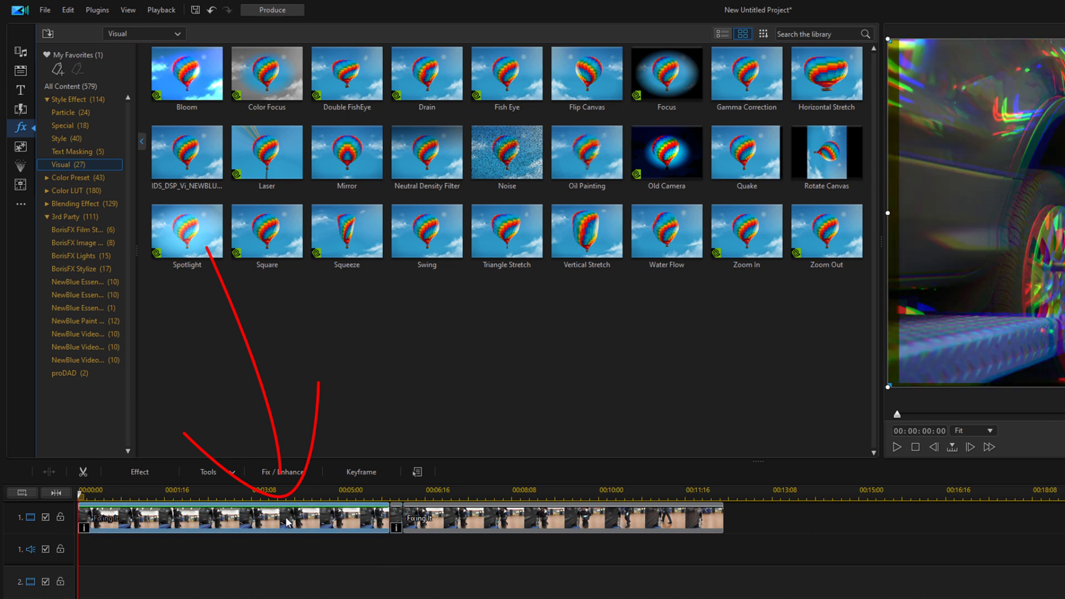
double_click(287, 522)
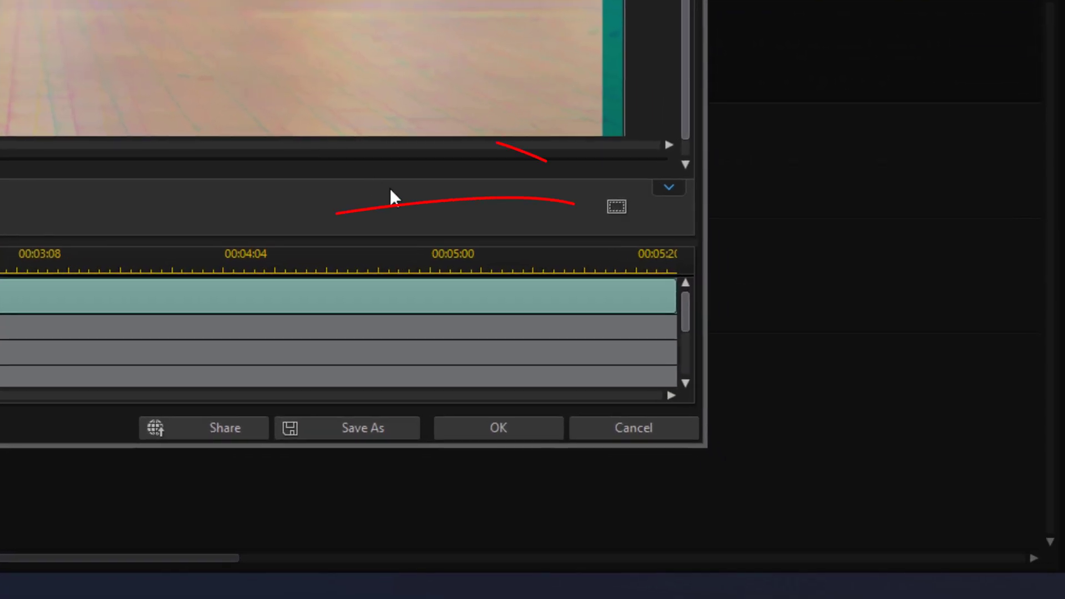
click(612, 212)
Show 10 x 10 grid lines, scale the first section to 1.035 width, and confirm with OK
mouse_move(702, 273)
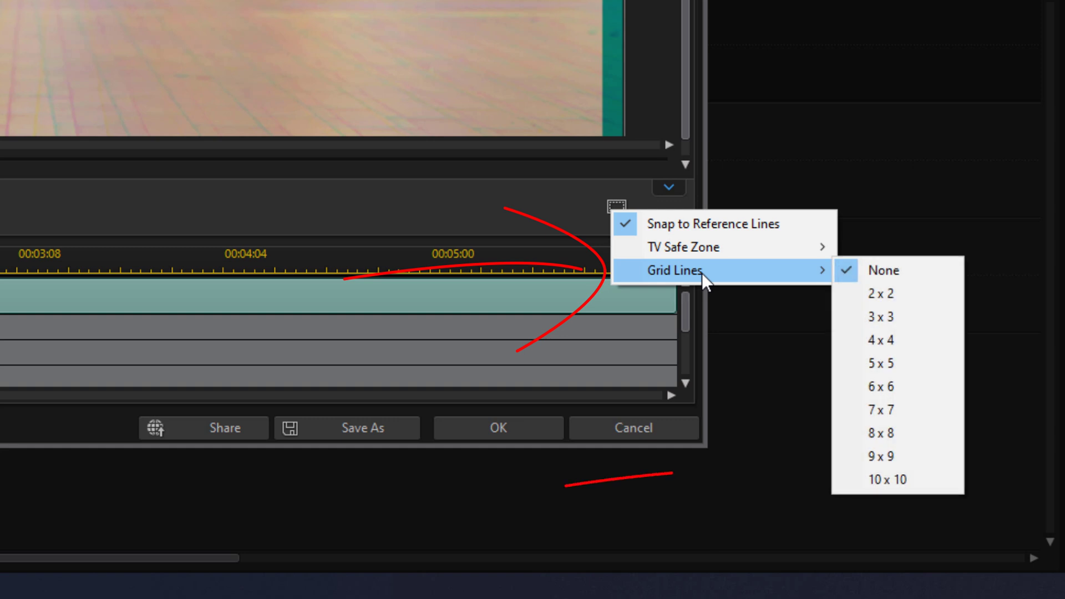
click(891, 481)
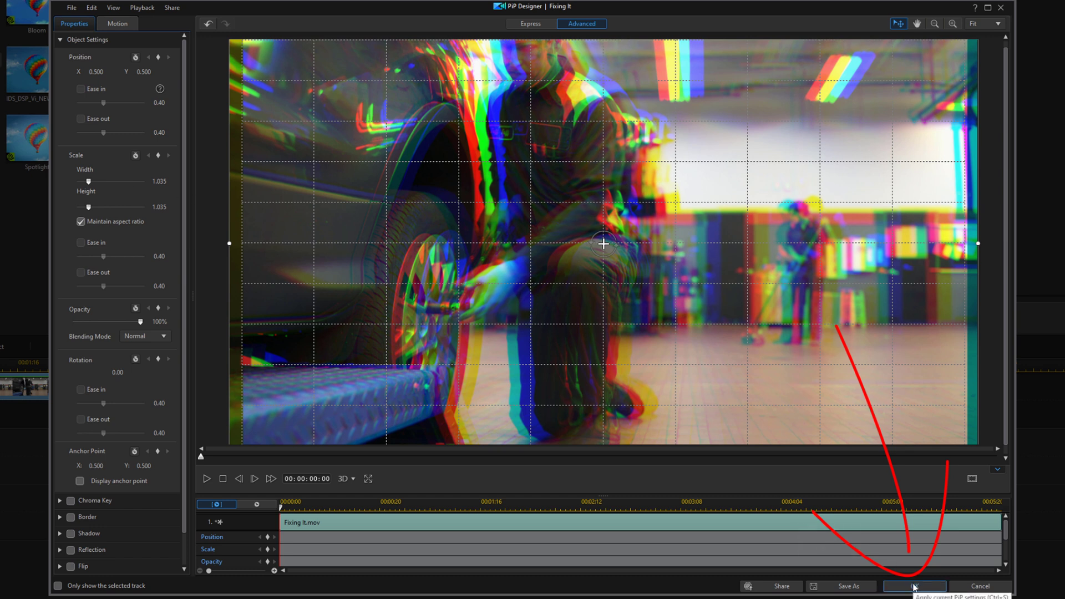
click(914, 587)
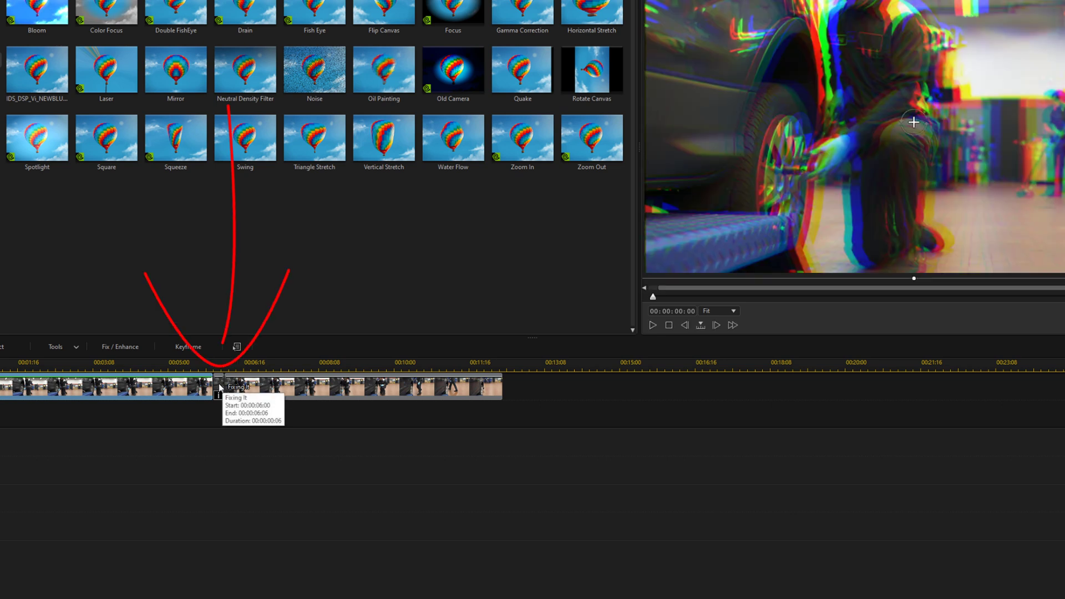
Open the middle Quake section in PiP Designer, set its scale to 1.050, and confirm
click(220, 391)
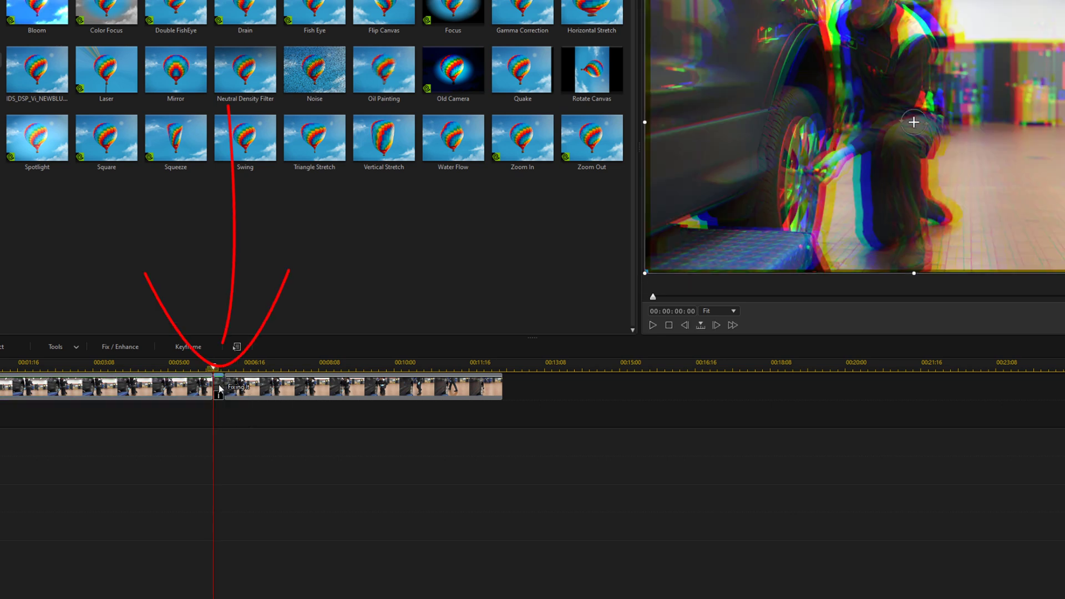
double_click(219, 389)
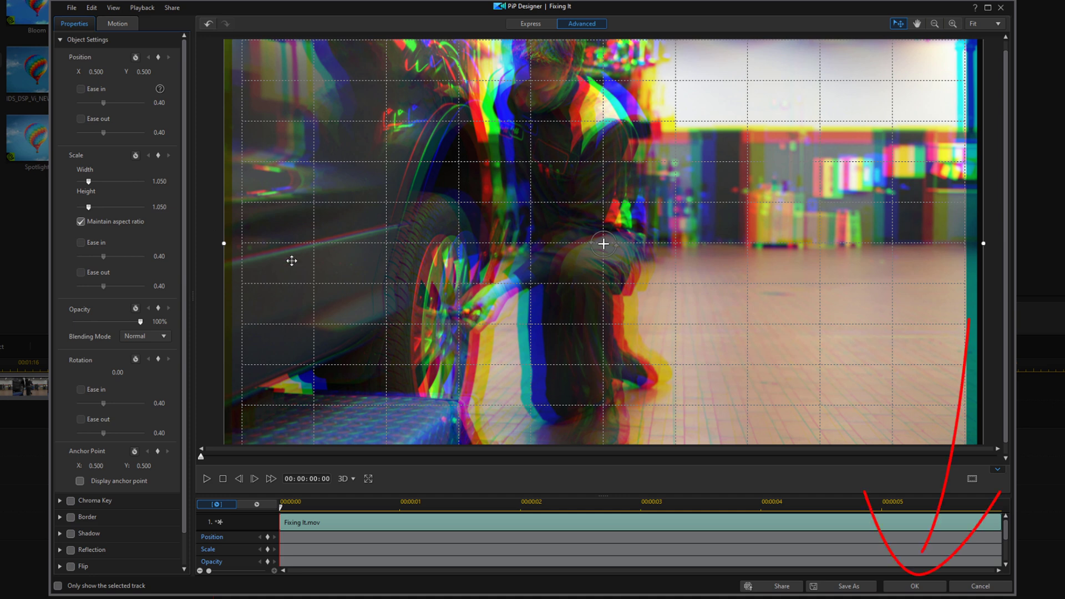
click(906, 587)
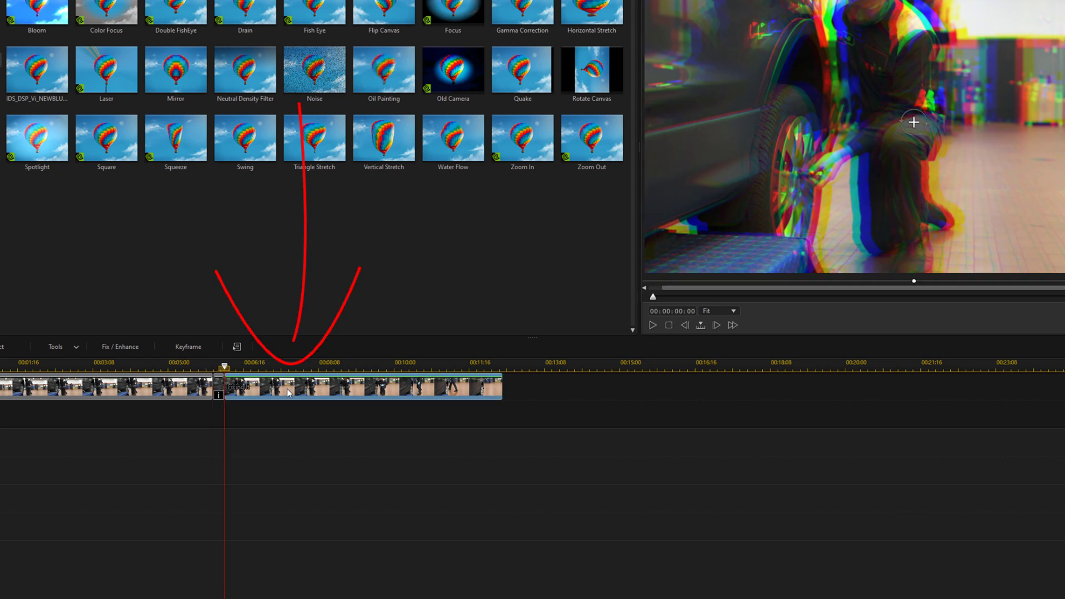
Set the last section's Object Settings width scale to 1.035 in PiP Designer and confirm
double_click(287, 388)
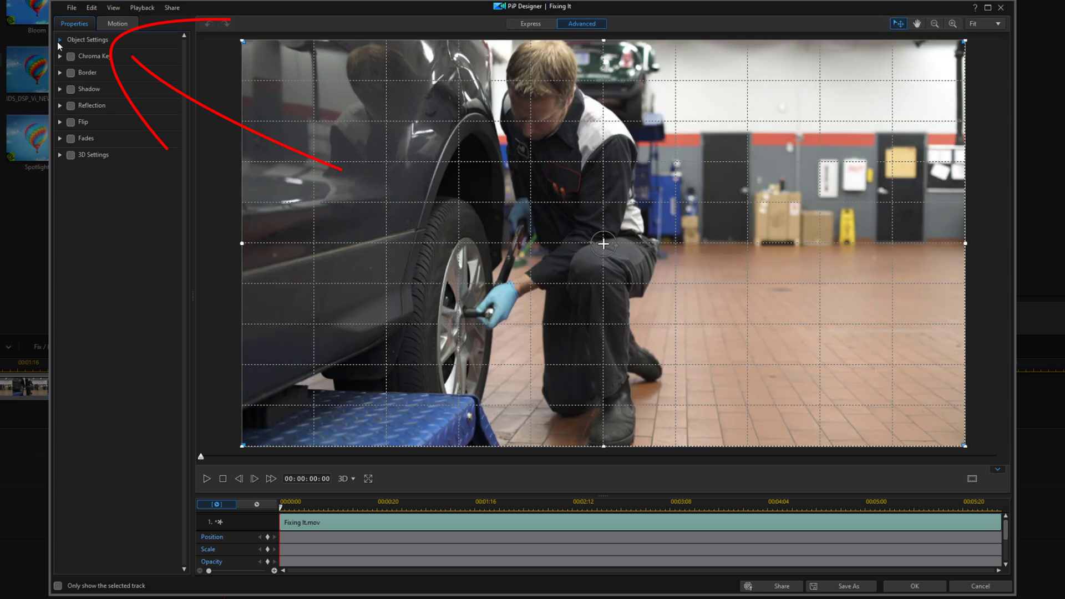
click(59, 40)
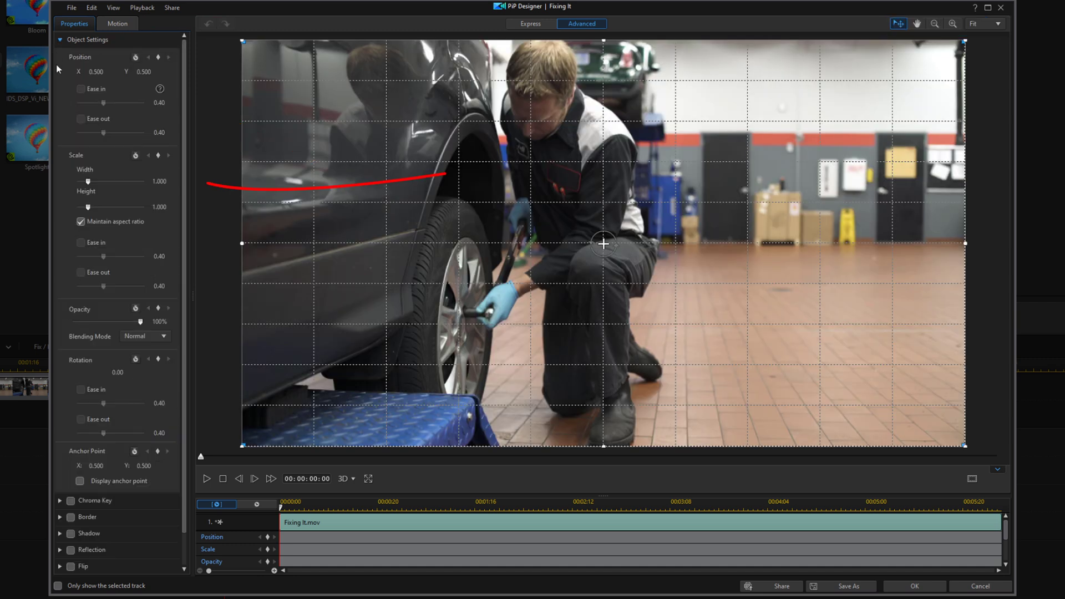
click(159, 181)
text(1.035)
key(Return)
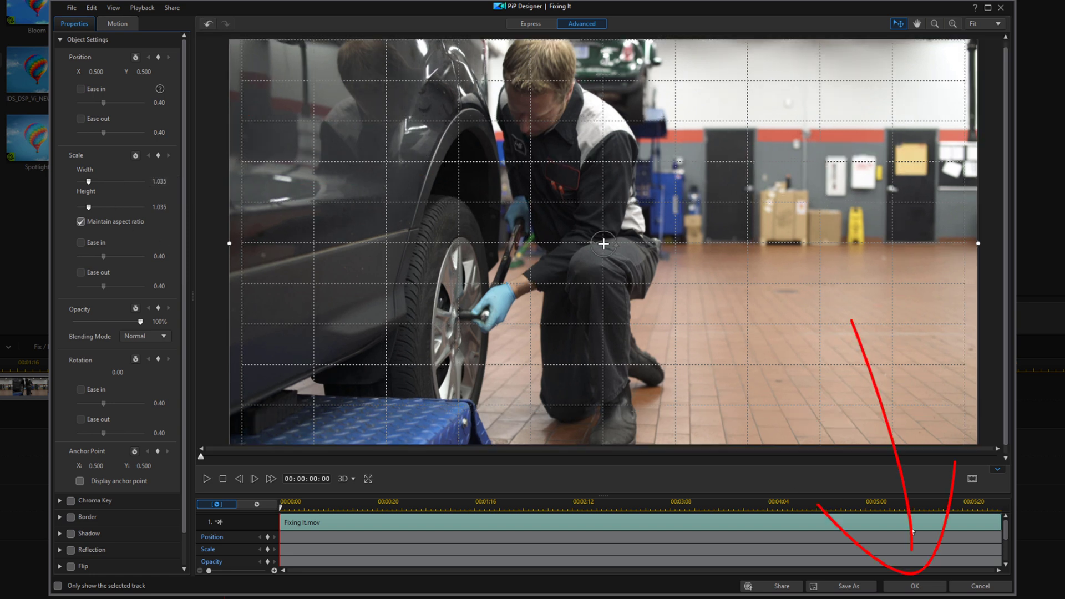
click(913, 590)
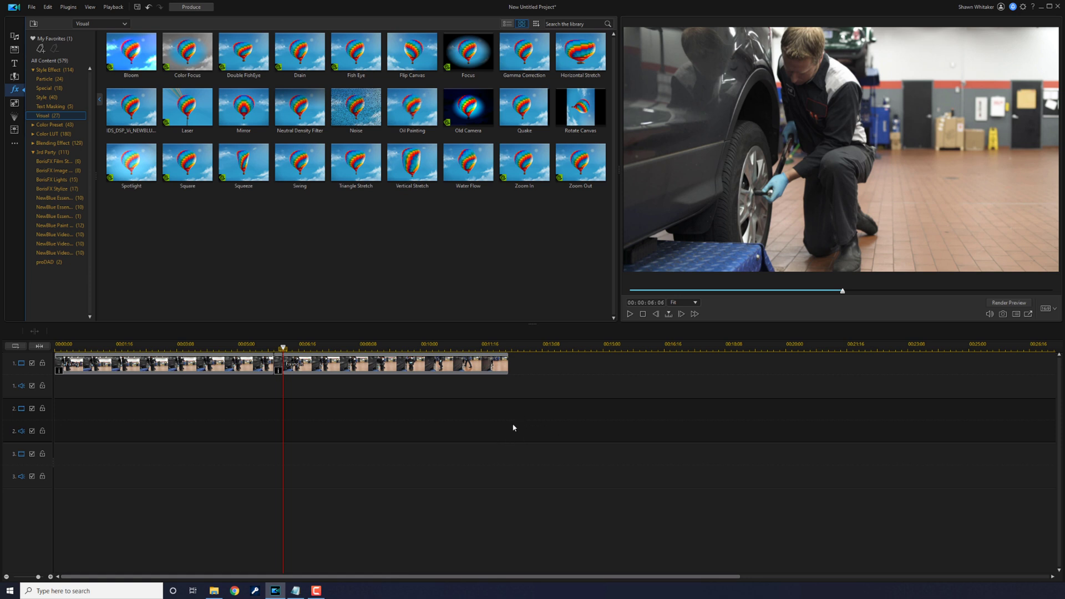
Return the playhead to the timeline start and play the edited garage video
key(Home)
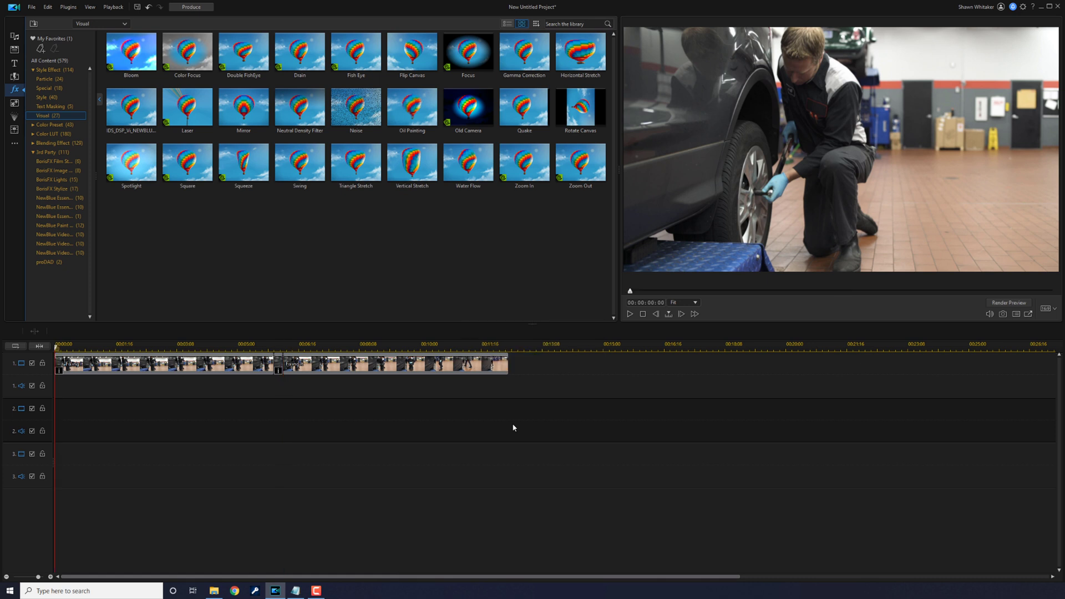
click(630, 315)
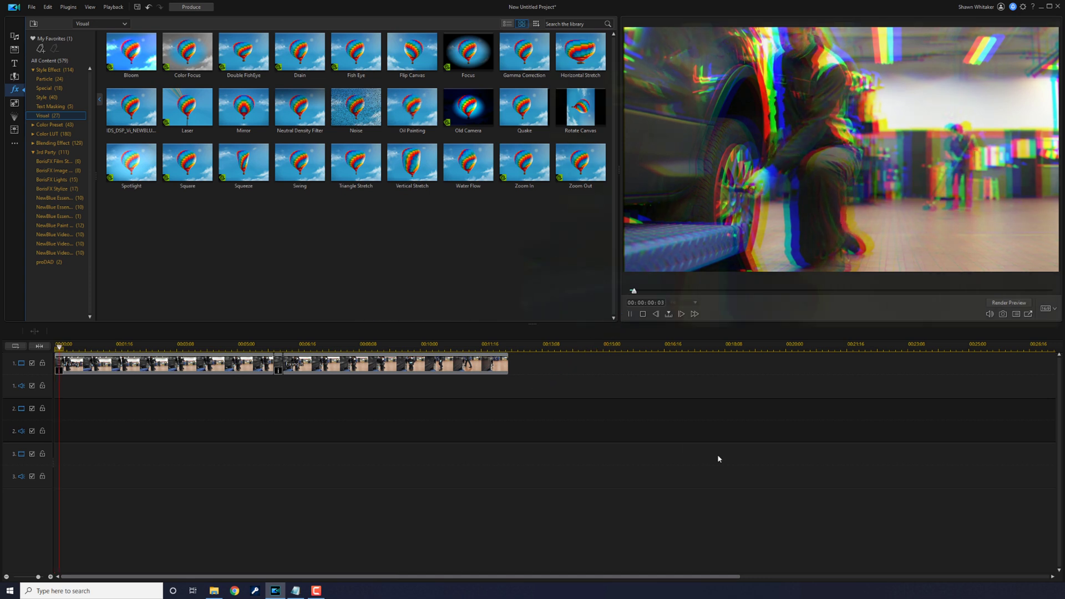